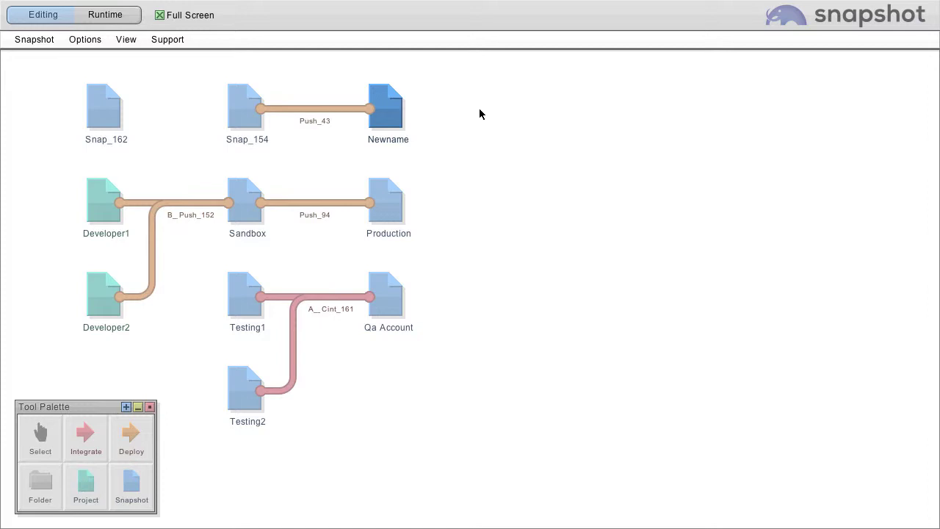
left_click(109, 194)
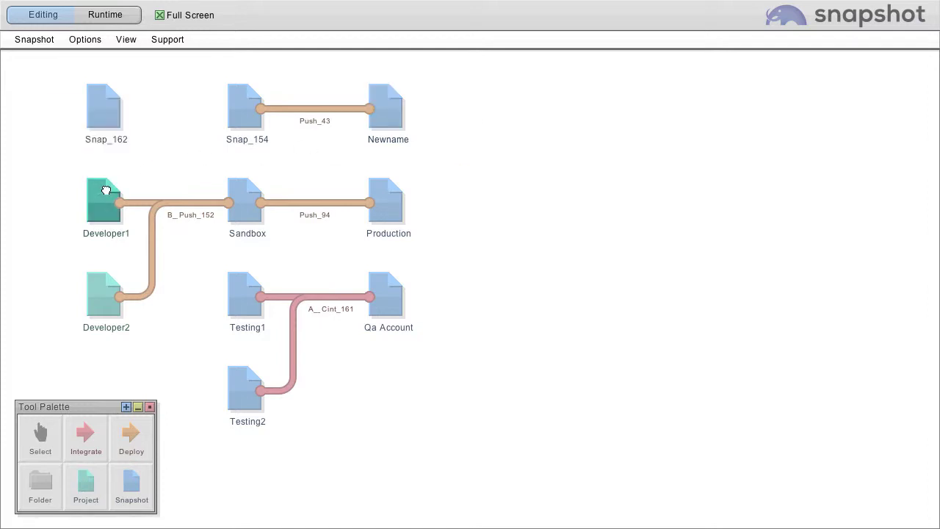
left_click(387, 110)
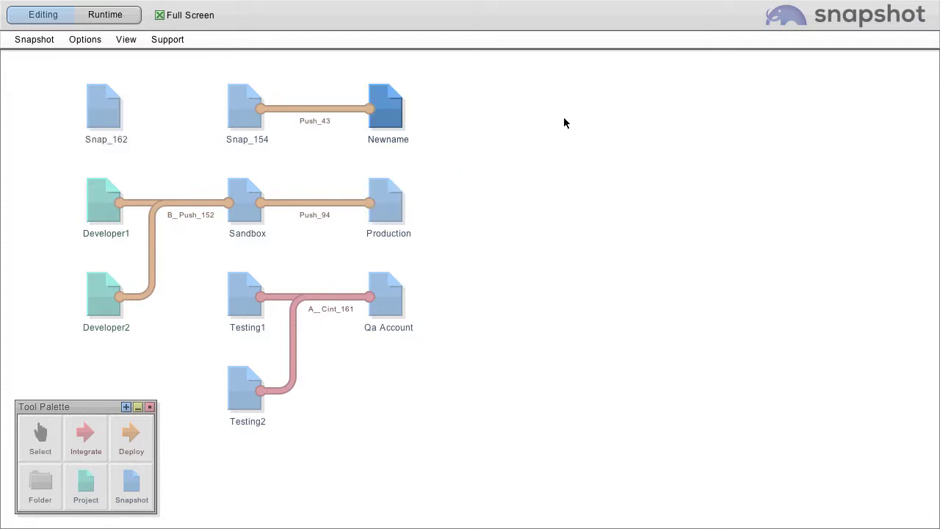
right_click(386, 102)
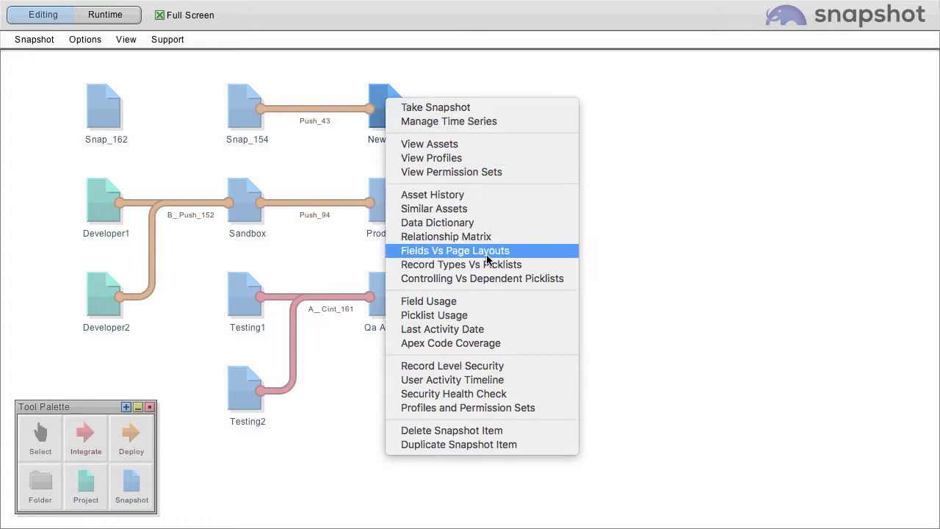
left_click(699, 242)
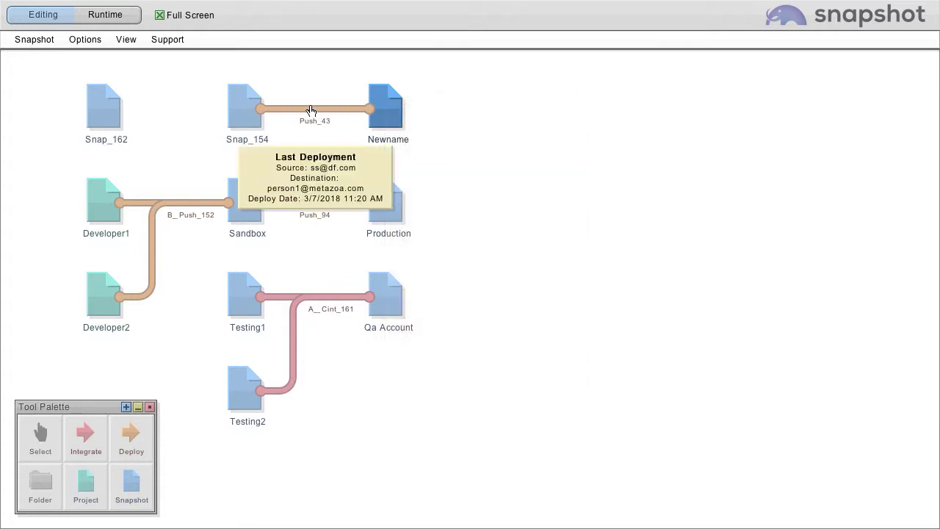
left_click(312, 110)
right_click(311, 110)
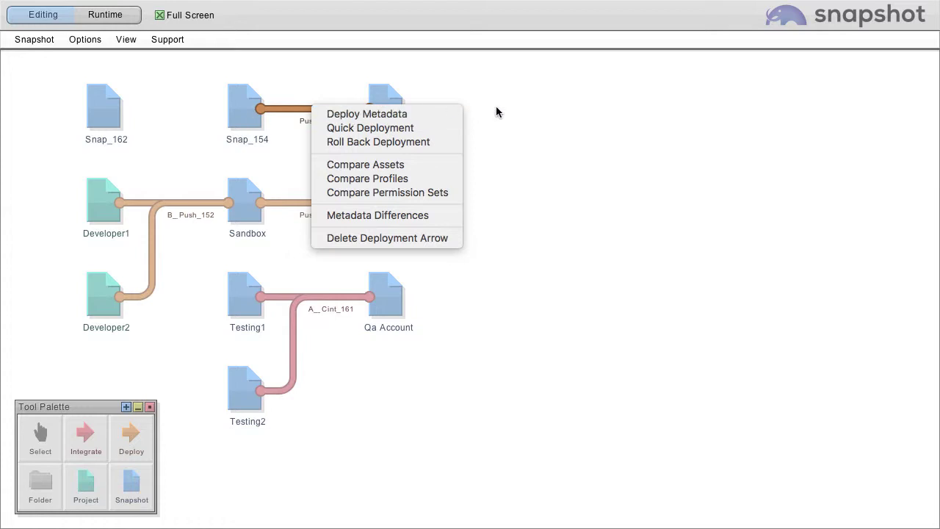
left_click(563, 129)
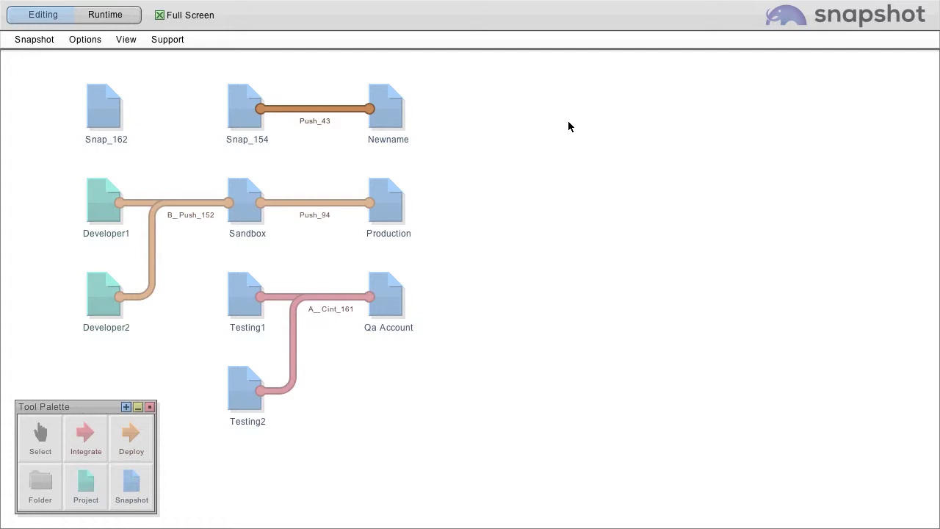
- Open time series management for the Newname snapshot and show its Deployment History in the snapshot details
mouse_move(400, 110)
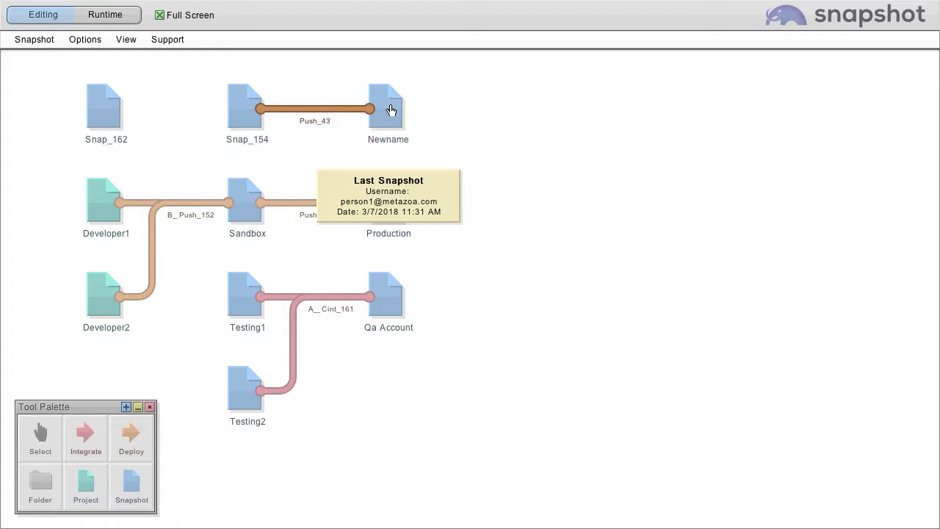
right_click(389, 109)
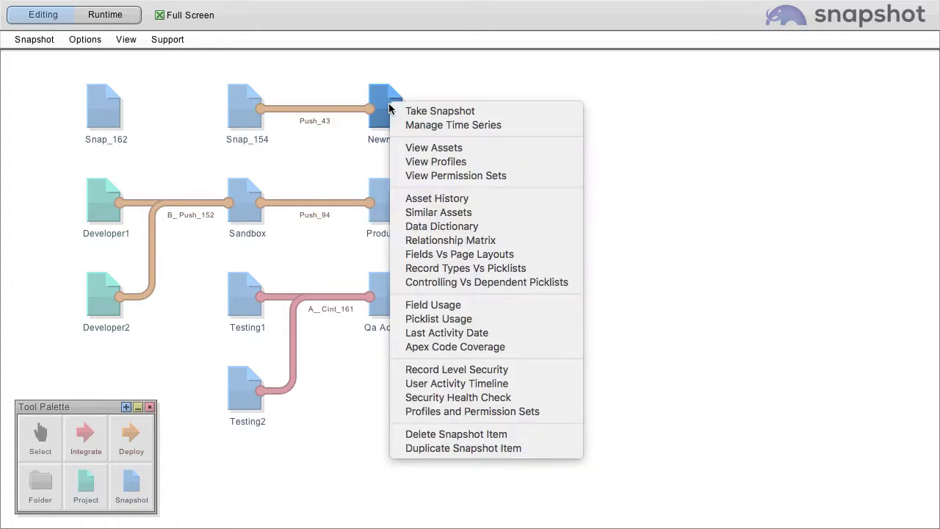
left_click(456, 125)
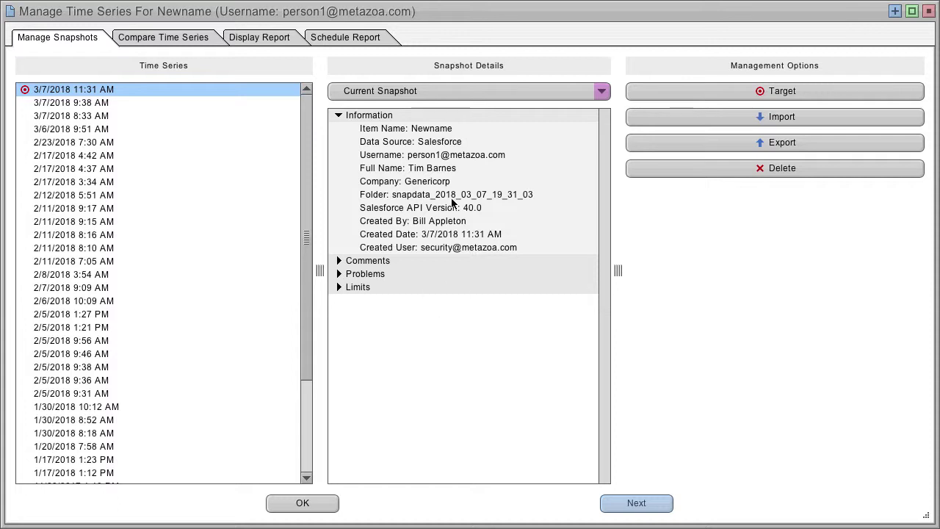
left_click(449, 91)
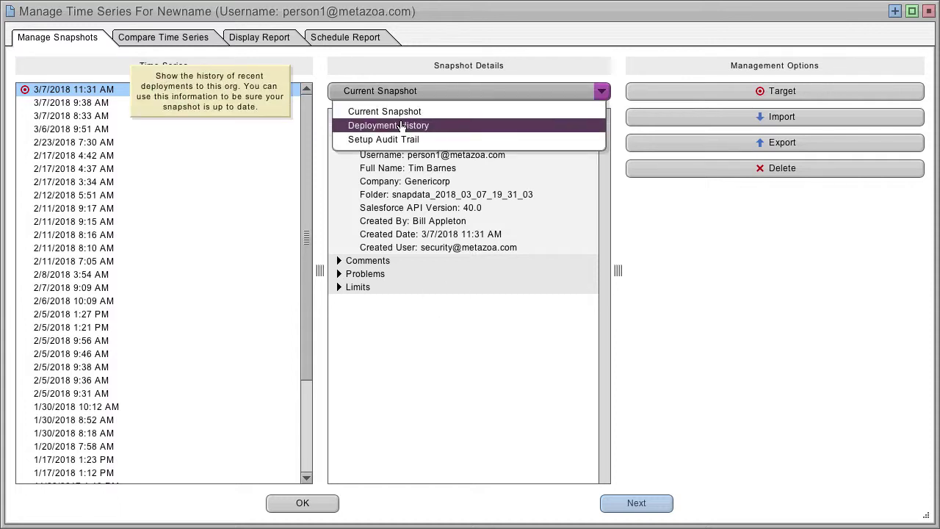
left_click(444, 125)
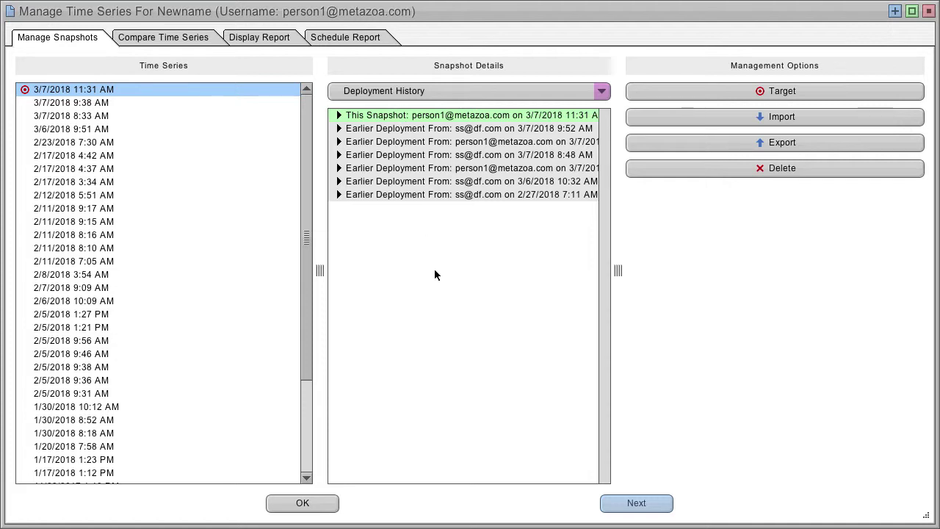
- Review the deployment history of the 3/7/2018 9:38 AM, 3/7/2018 8:33 AM and 3/6/2018 9:51 AM snapshots
left_click(117, 99)
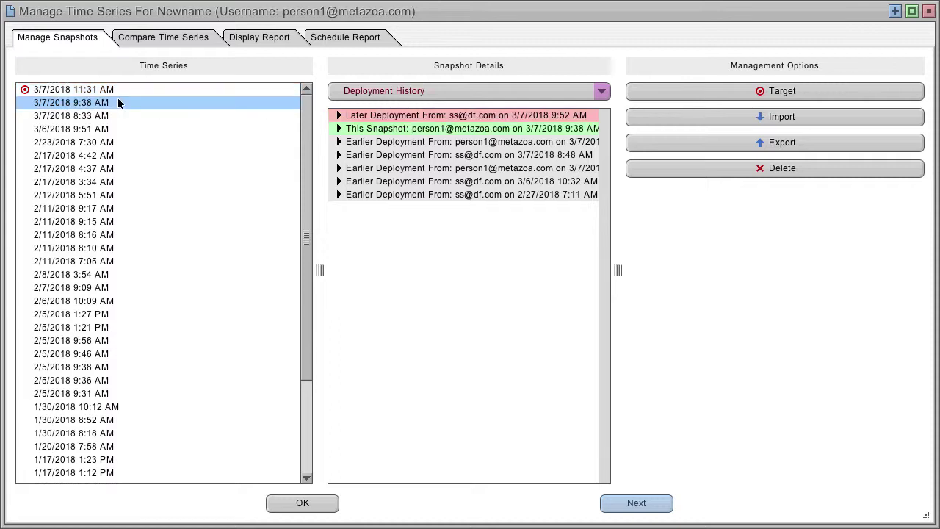
left_click(117, 113)
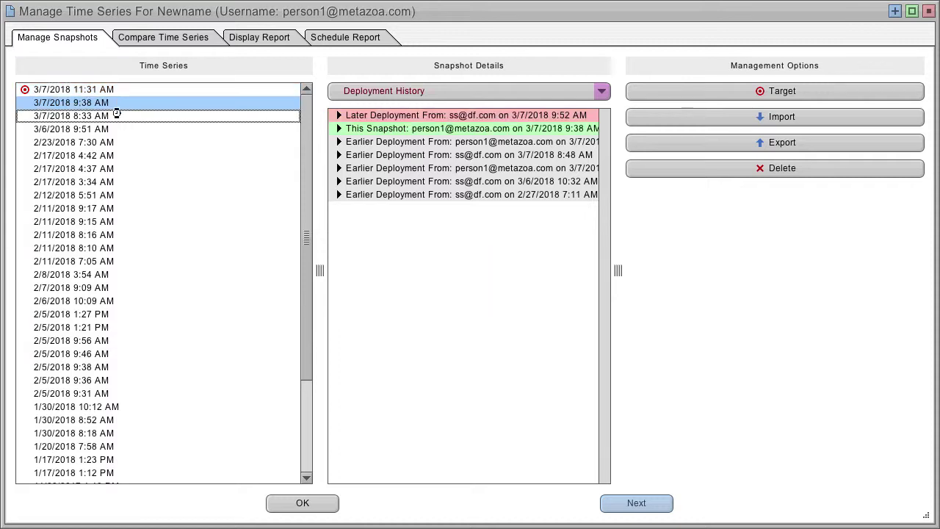
left_click(119, 127)
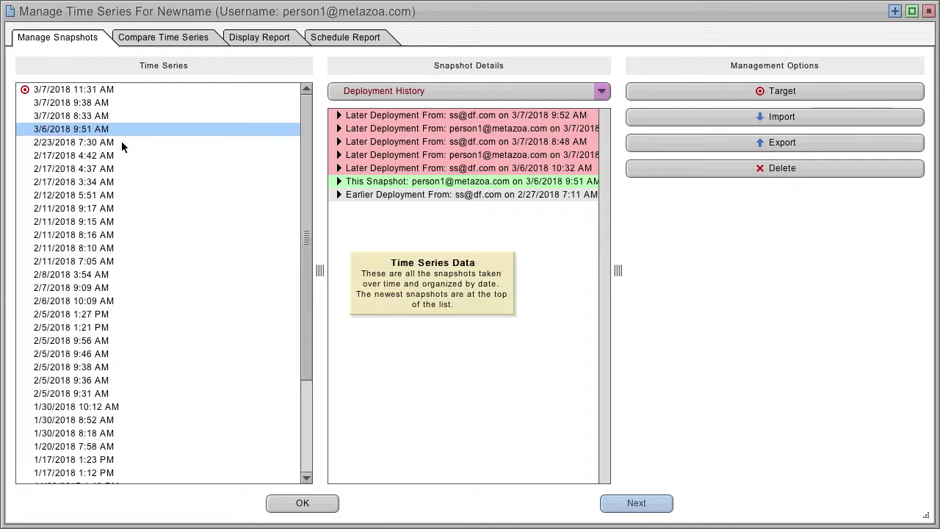
- Target the 2/23/2018 7:30 AM snapshot, and move the target back to the 3/7/2018 11:31 AM snapshot
left_click(122, 141)
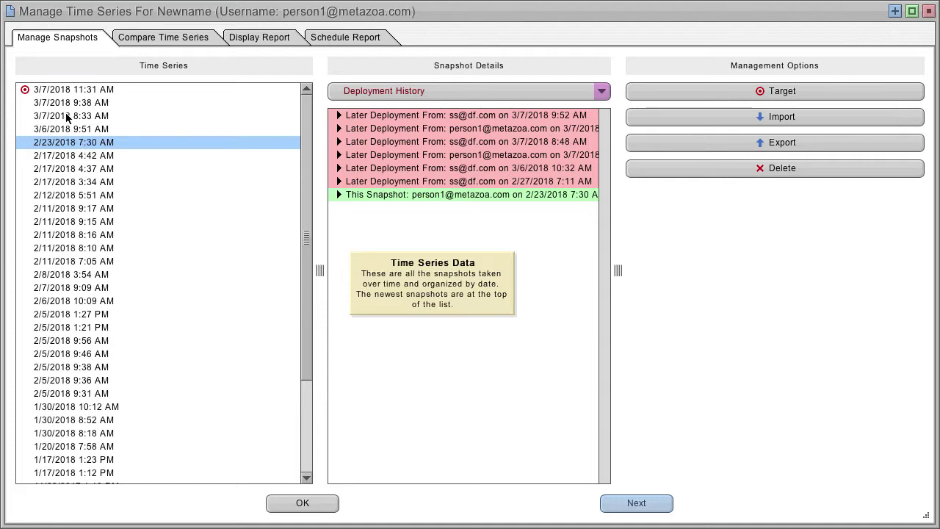
left_click(788, 93)
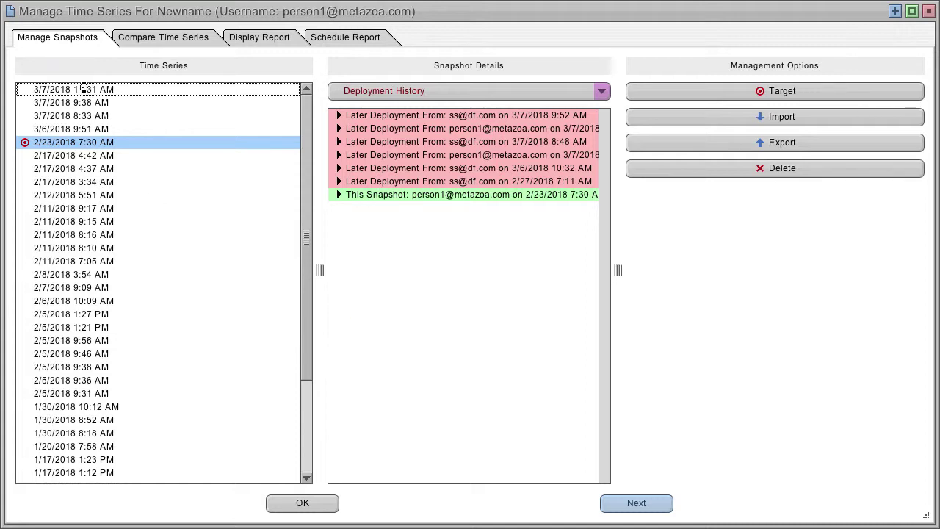
left_click(105, 92)
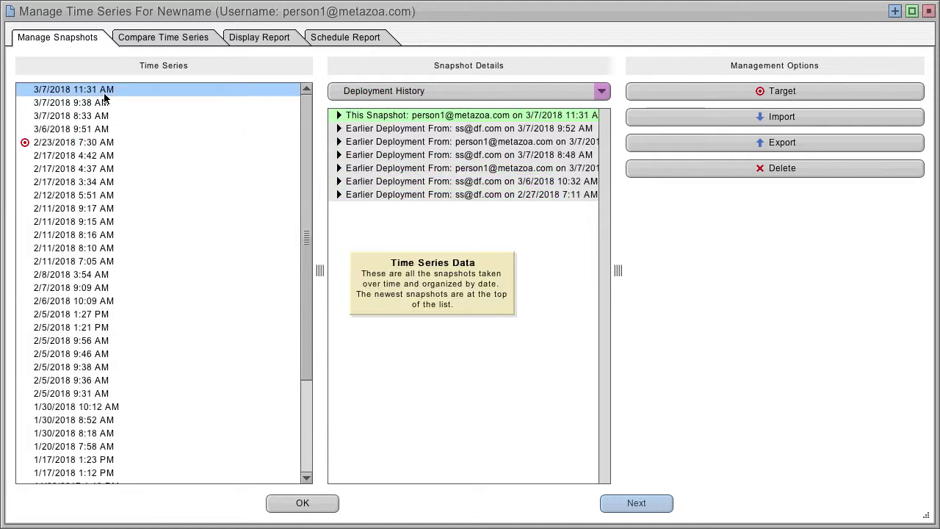
left_click(805, 92)
mouse_move(122, 140)
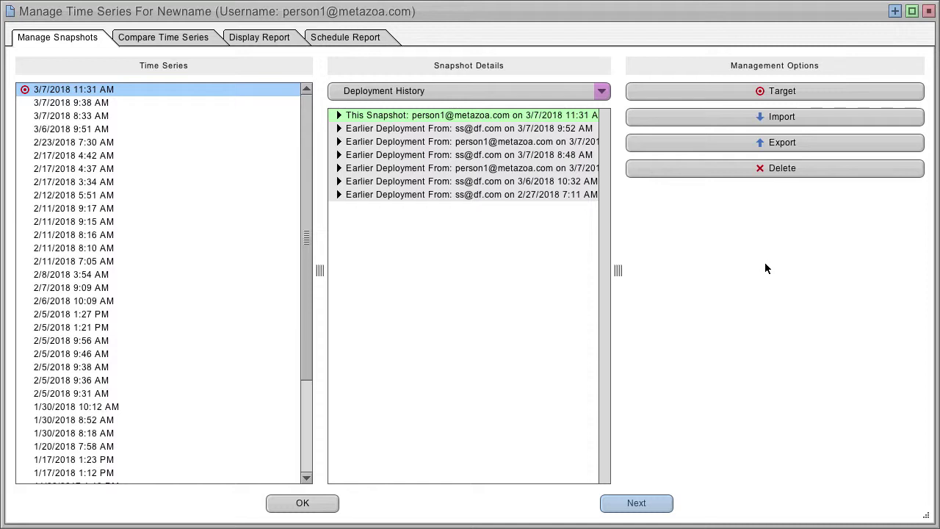
- Examine the Custom Objects comparison between the 3/7/2018 9:38 AM snapshot and the targeted snapshot, including the destination columns
left_click(185, 40)
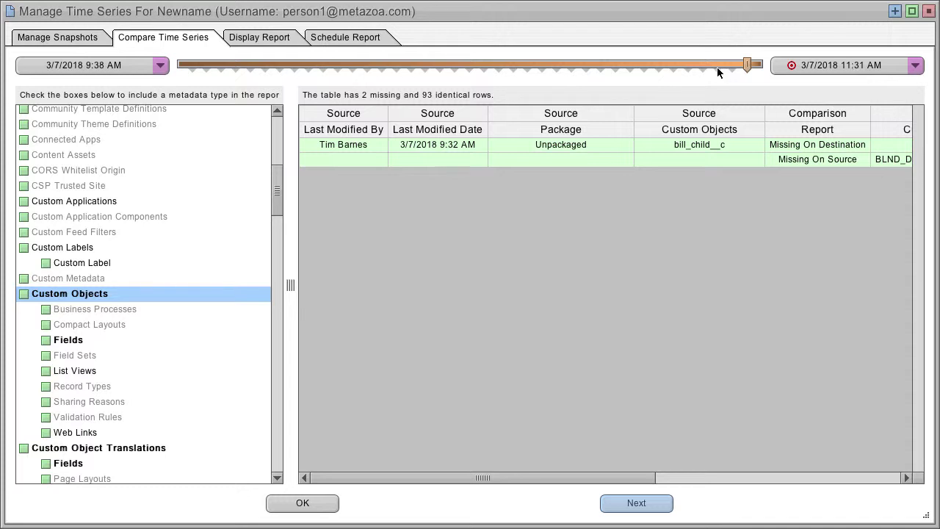
left_click(79, 67)
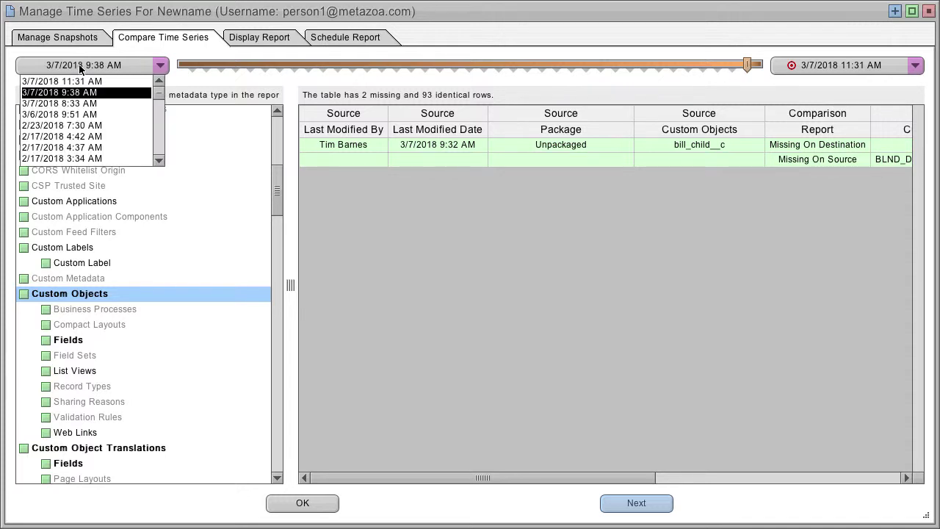
left_click(79, 68)
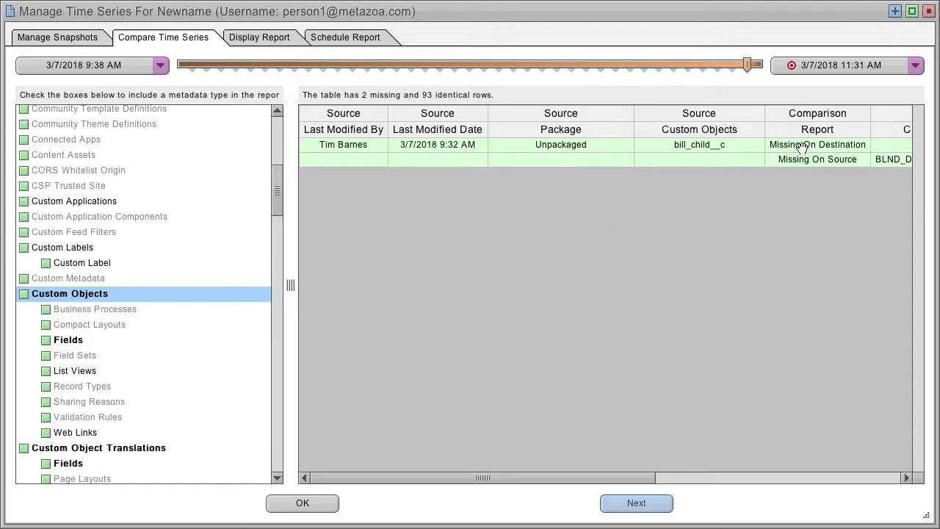
scroll(580, 161, "right", 5)
scroll(580, 160, "right", 3)
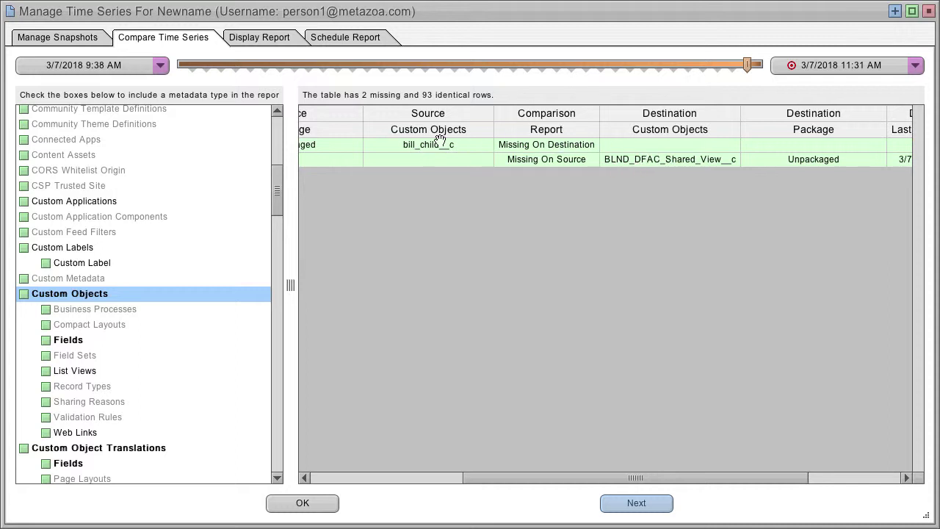
- Compare the target with the 3/7/2018 8:33 AM, 3/6/2018 9:51 AM and 2/23/2018 7:30 AM source snapshots in turn
left_click(126, 62)
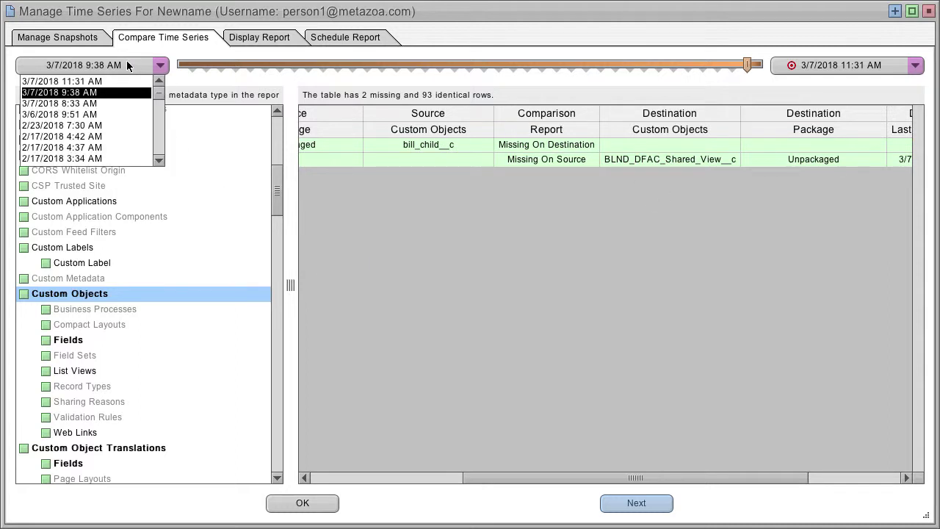
left_click(124, 105)
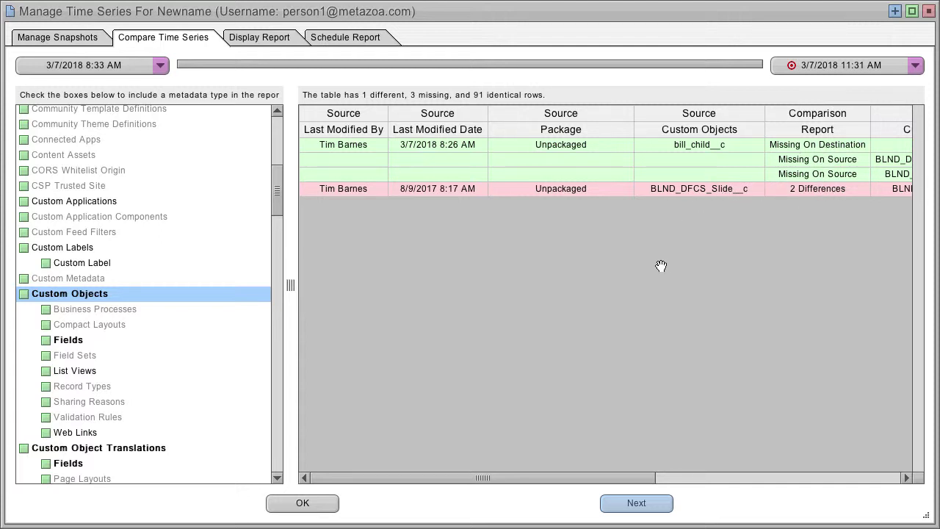
left_click(89, 67)
left_click(96, 111)
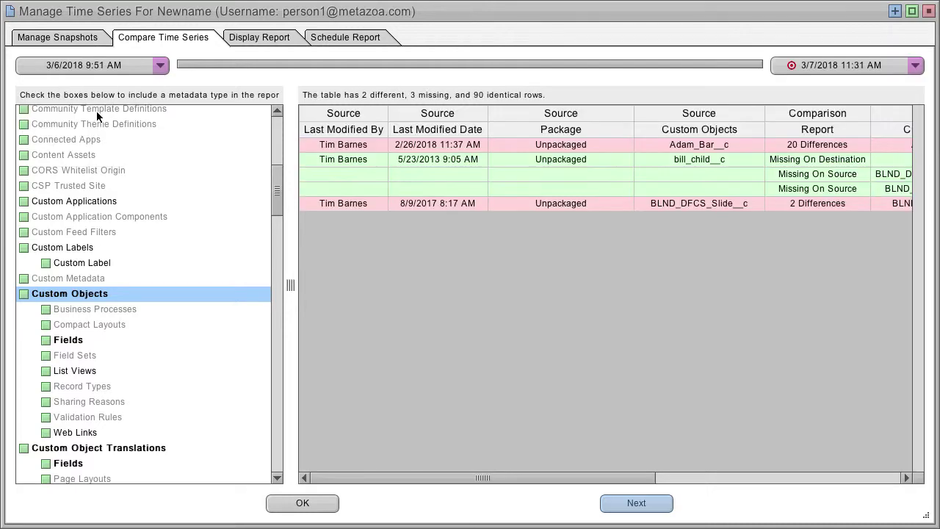
left_click(96, 68)
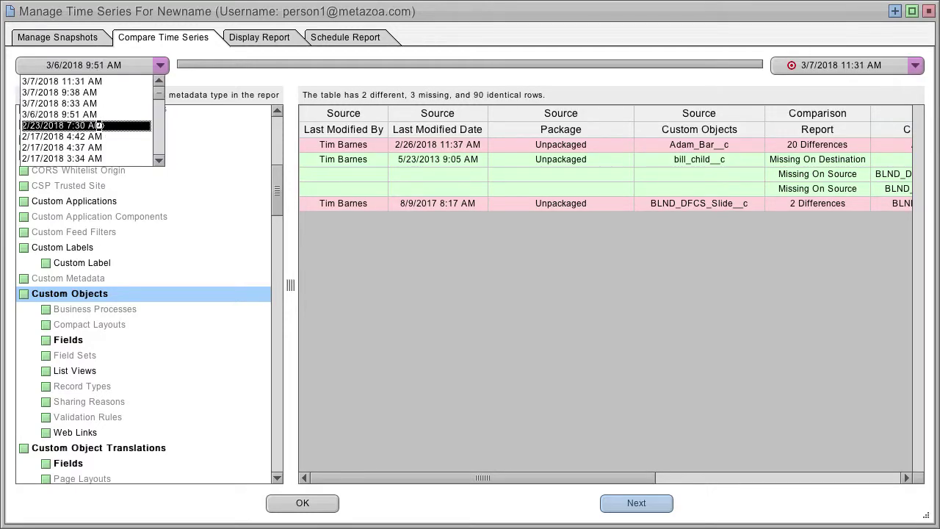
left_click(99, 125)
- Step the comparison source back through 2/17/2018 4:42 AM and 4:37 AM, ending on the 2/12/2018 5:51 AM snapshot
left_click(102, 71)
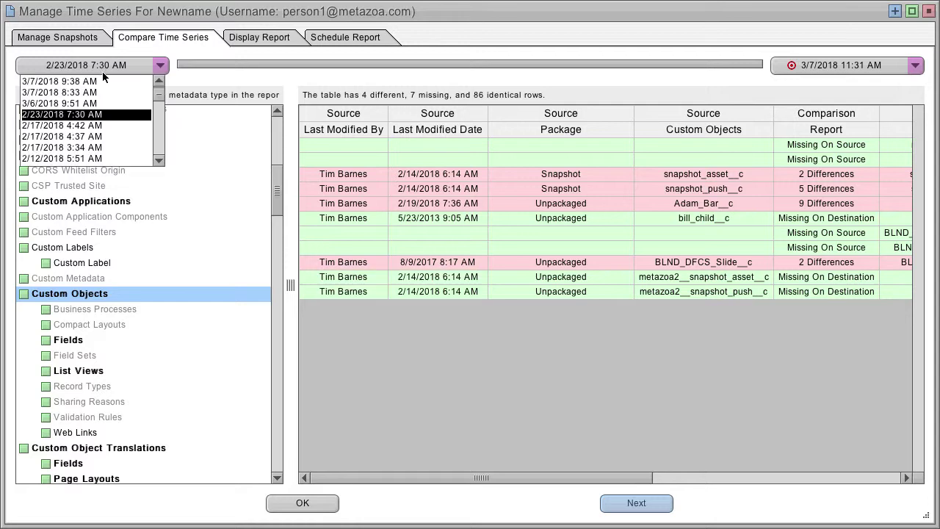
left_click(107, 126)
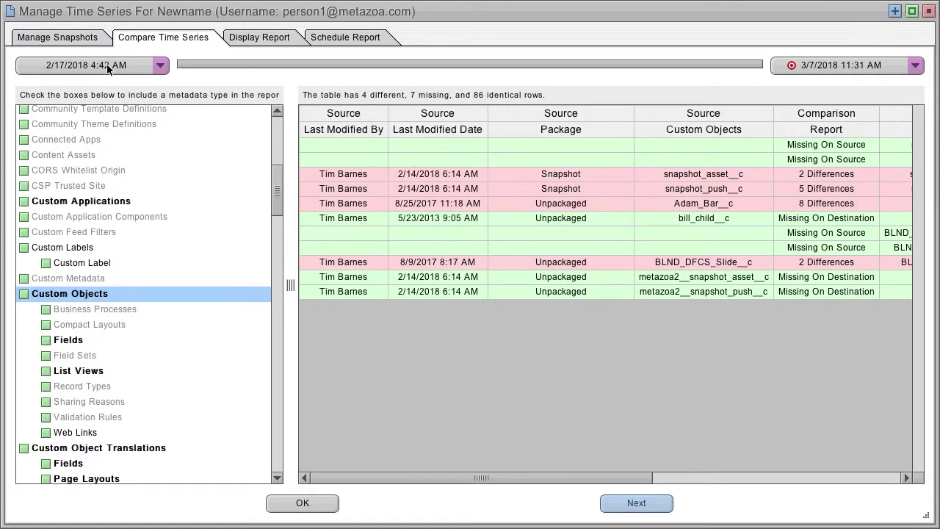
left_click(107, 64)
left_click(107, 135)
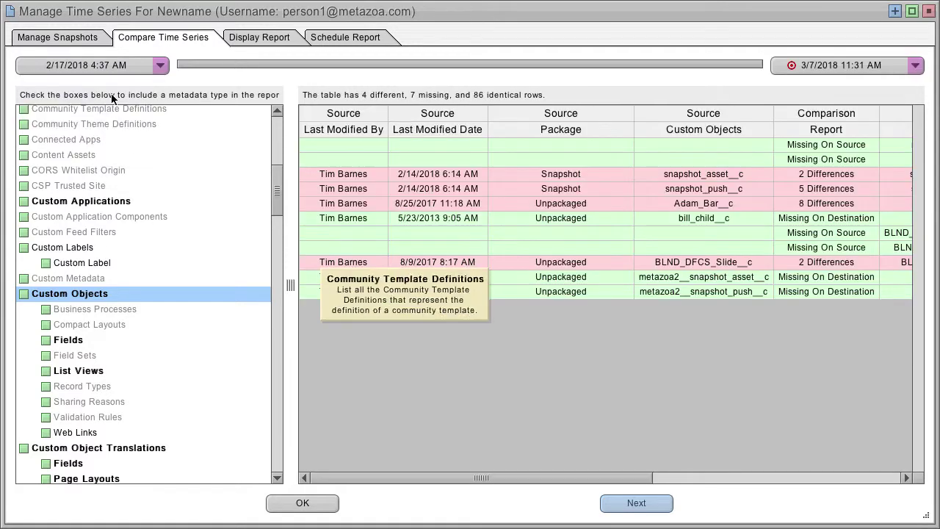
left_click(114, 66)
left_click(113, 137)
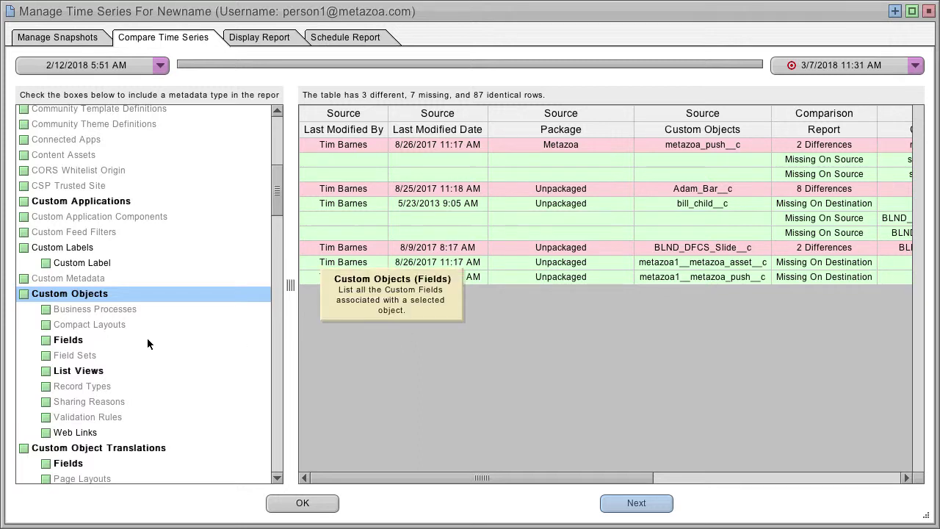
- Include Custom Objects and Custom Applications in the comparison report and display the report
left_click(23, 294)
left_click(24, 201)
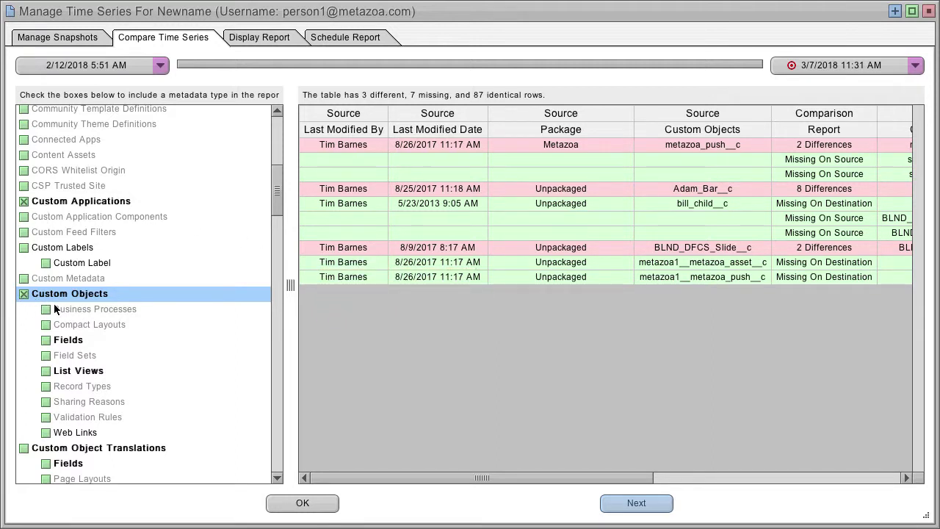
left_click(255, 37)
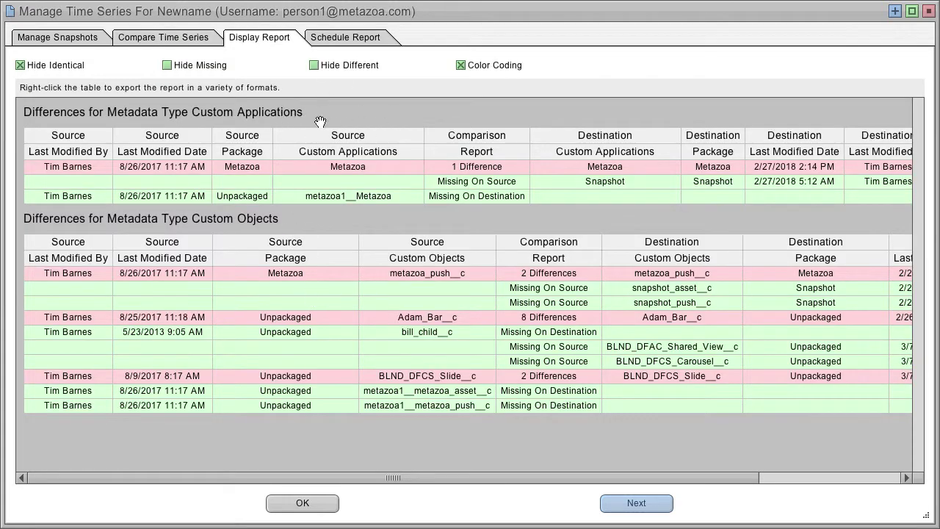
- Schedule a PDF report emailed to myself on each New Snapshot, with the condition If Different Assets Reported
left_click(359, 37)
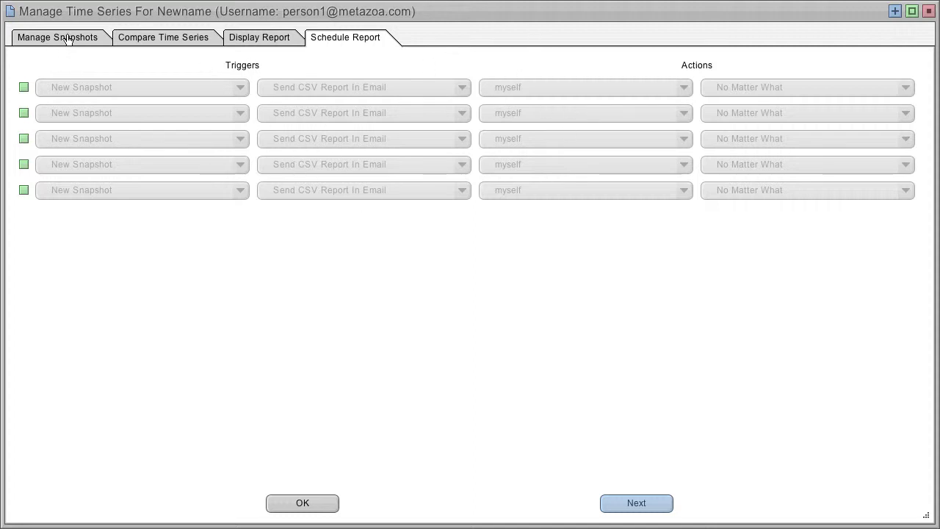
left_click(108, 89)
left_click(247, 95)
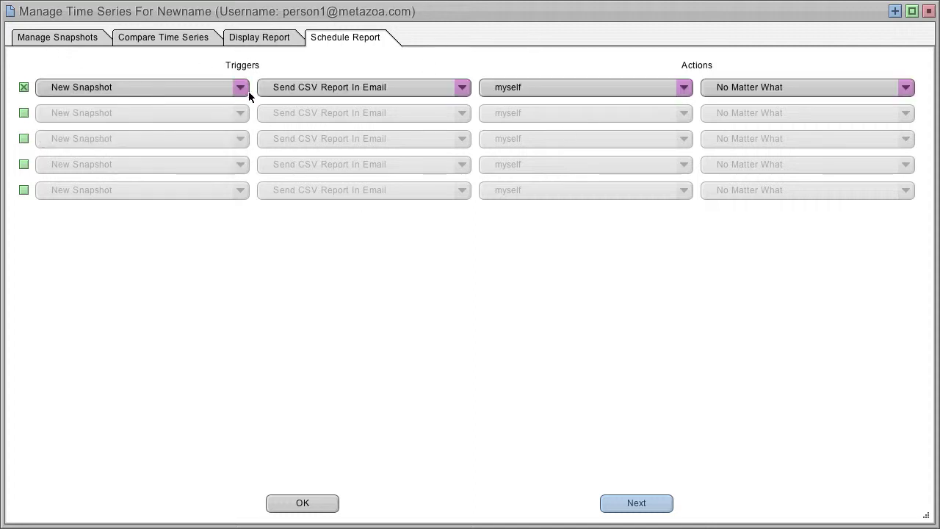
left_click(362, 87)
left_click(362, 87)
left_click(362, 88)
left_click(385, 164)
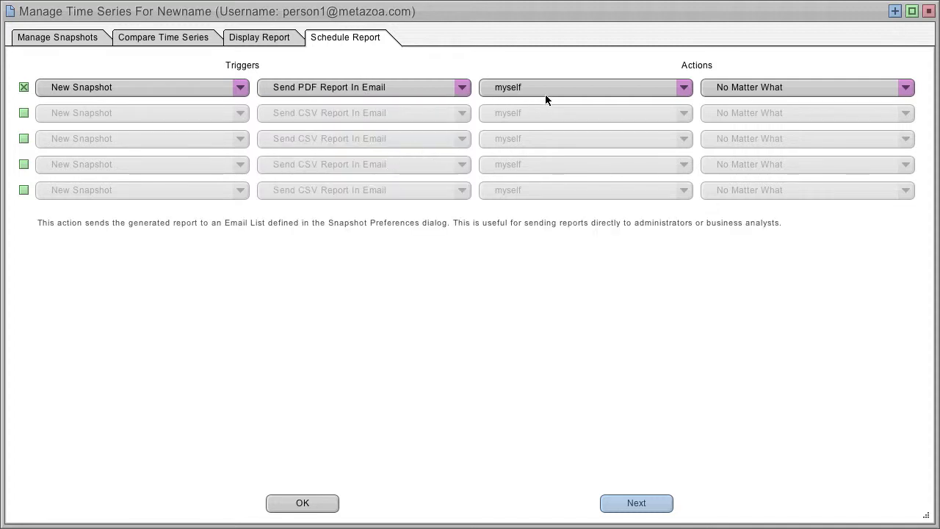
left_click(768, 89)
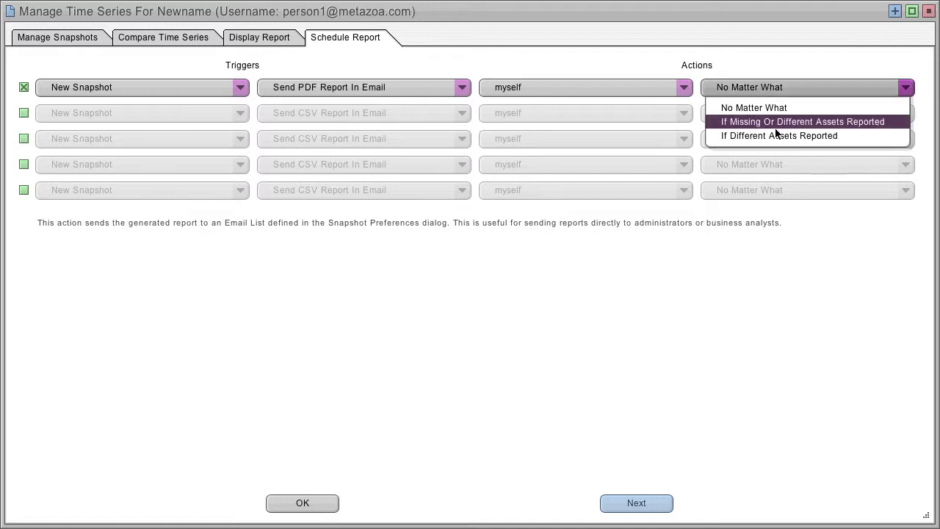
left_click(779, 137)
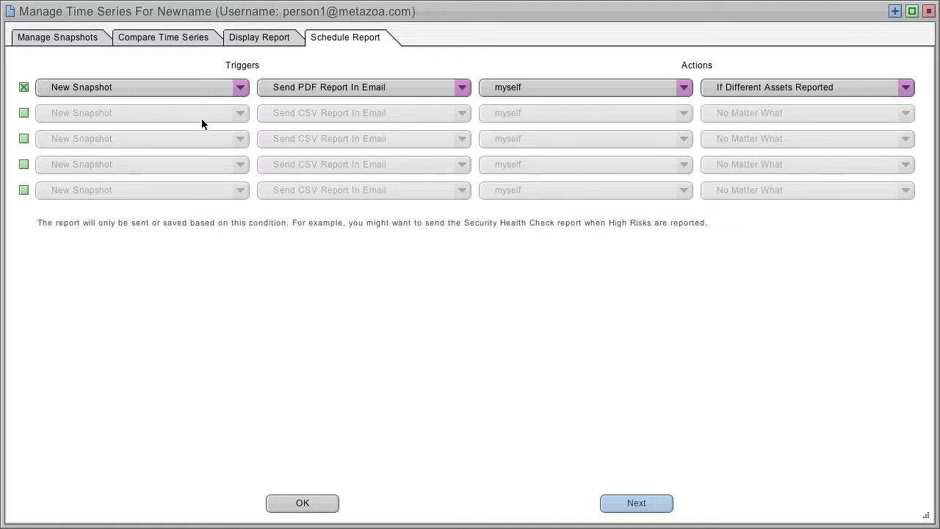
- Review the displayed differences report and the time series comparison again
left_click(255, 38)
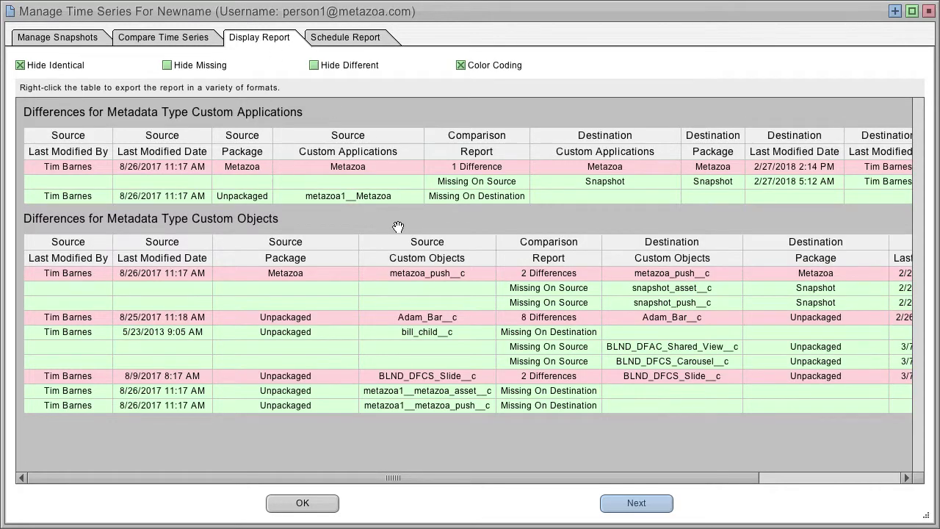
left_click(176, 36)
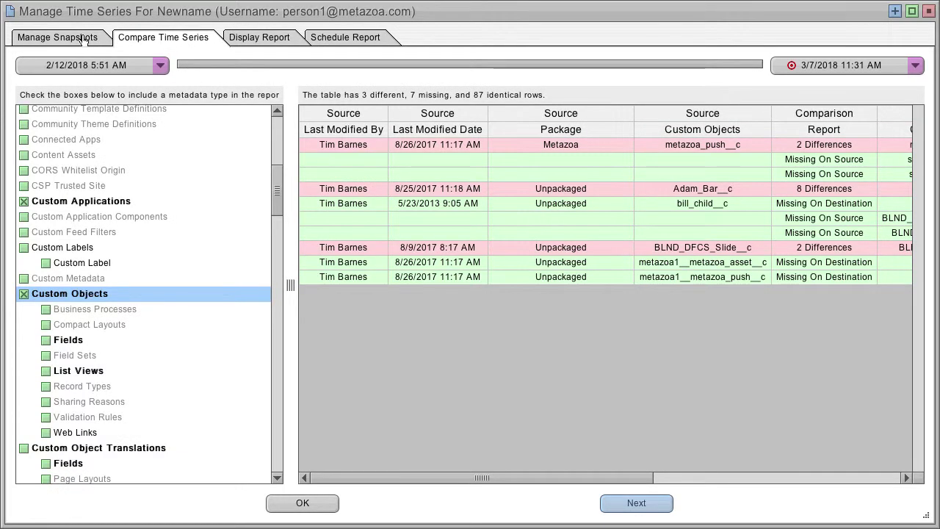